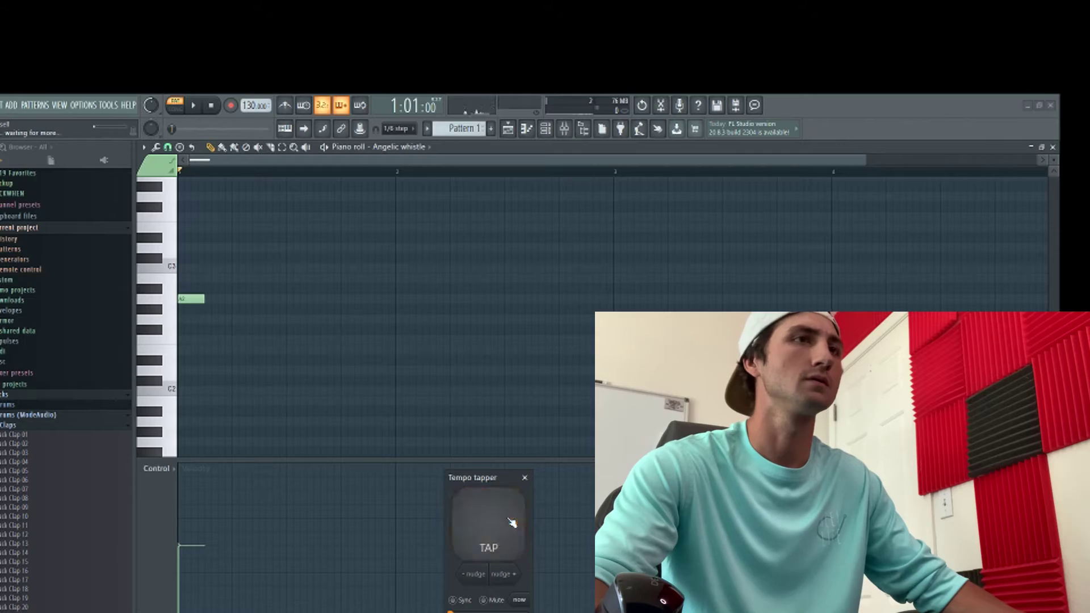
Tap the tempo to 157 and audition the Angelic whistle melody
click(511, 523)
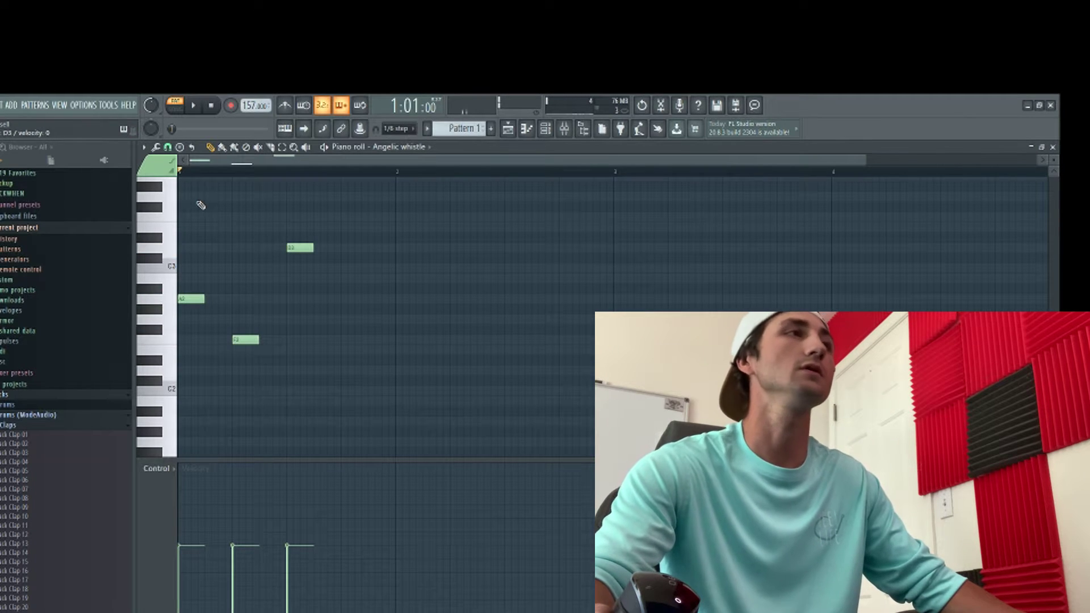
key(space)
key(ctrl+a)
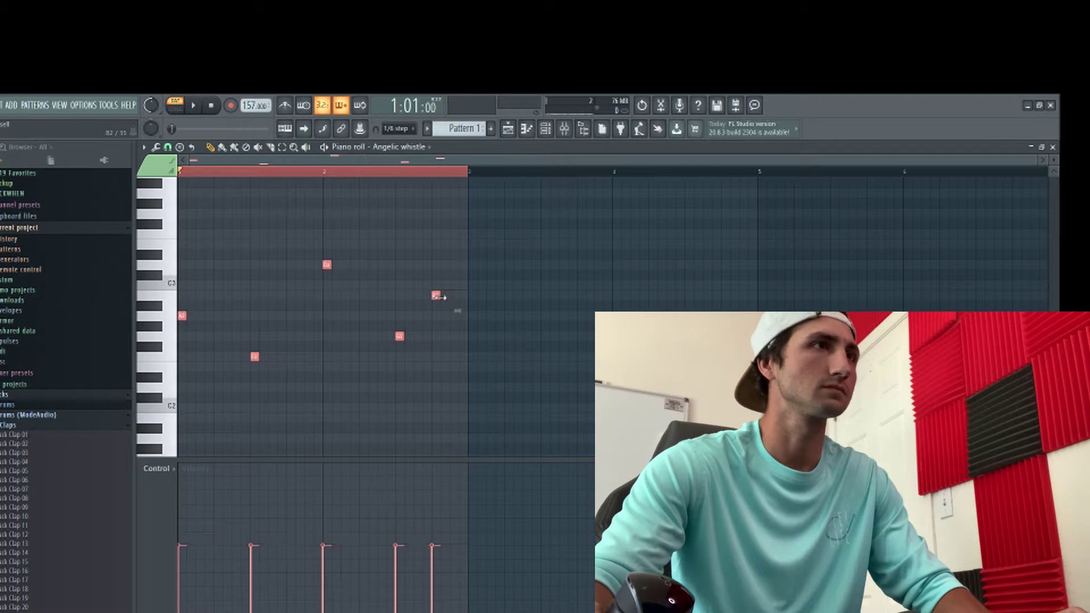
key(space)
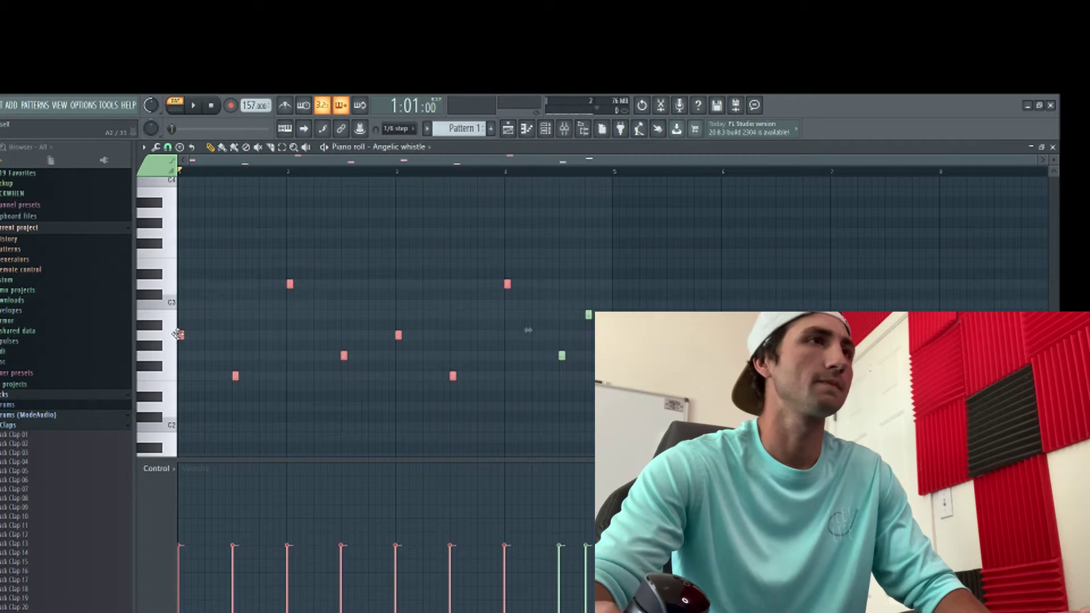
Place a copy of the whistle melody further along to extend it to eight bars
drag(178, 334, 566, 335)
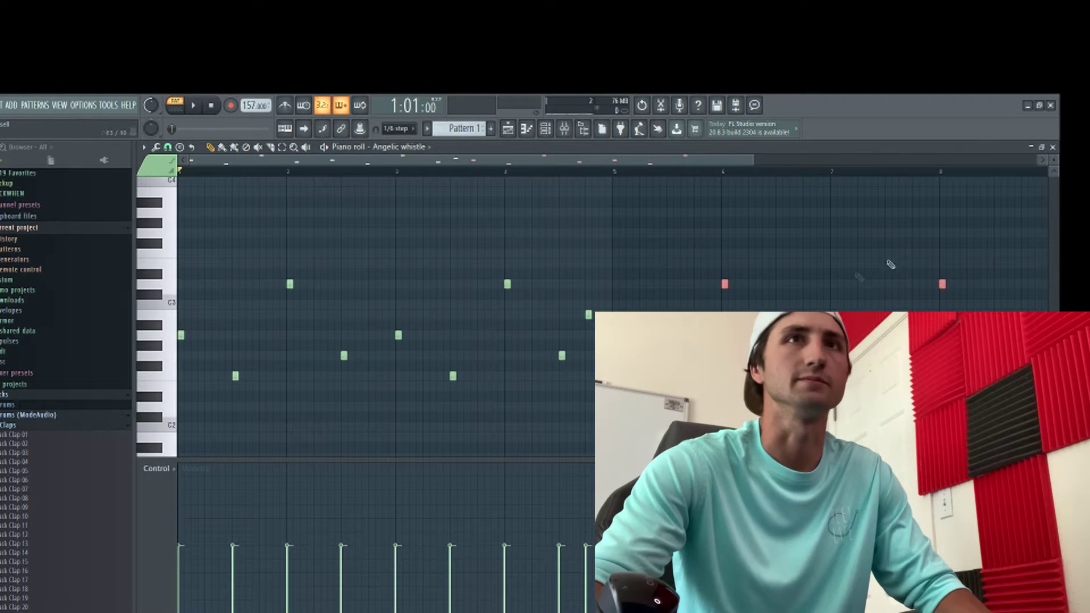
key(space)
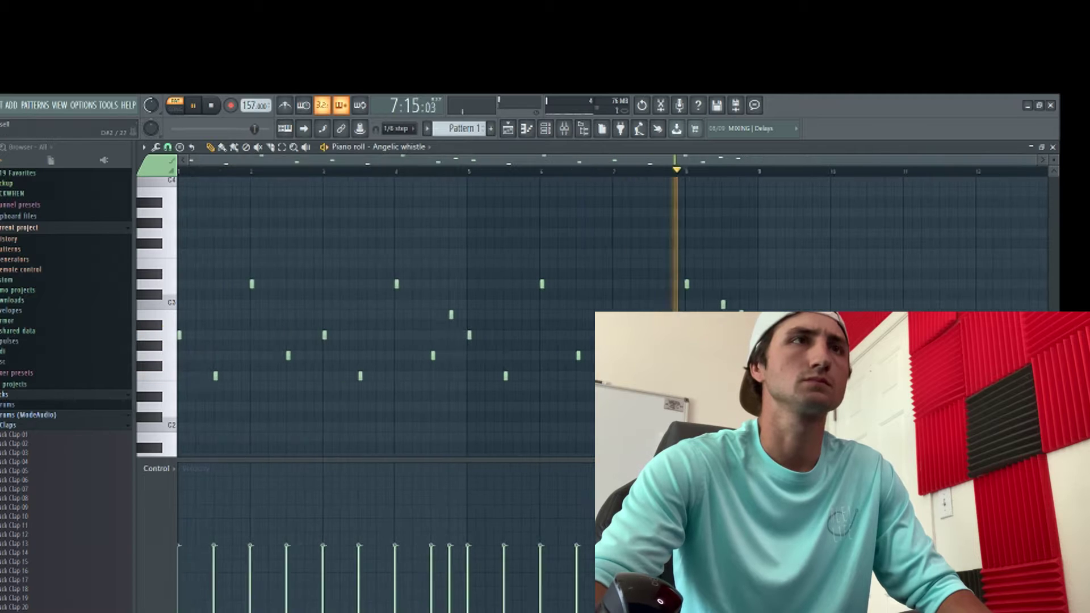
key(space)
Shift the selected whistle notes up a semitone as a higher layer and audition it
key(ctrl+a)
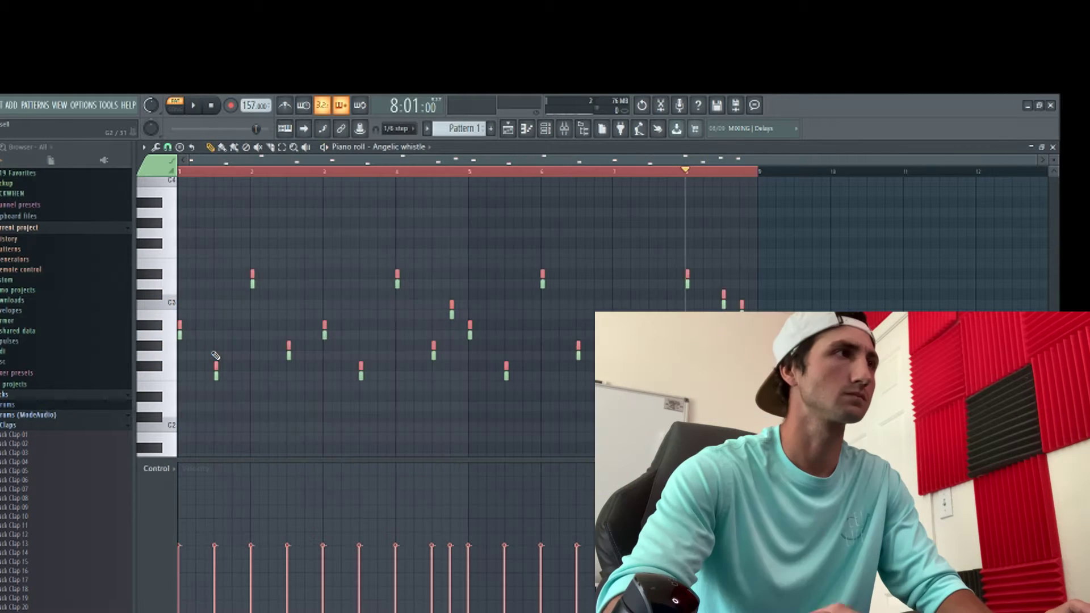
key(Up)
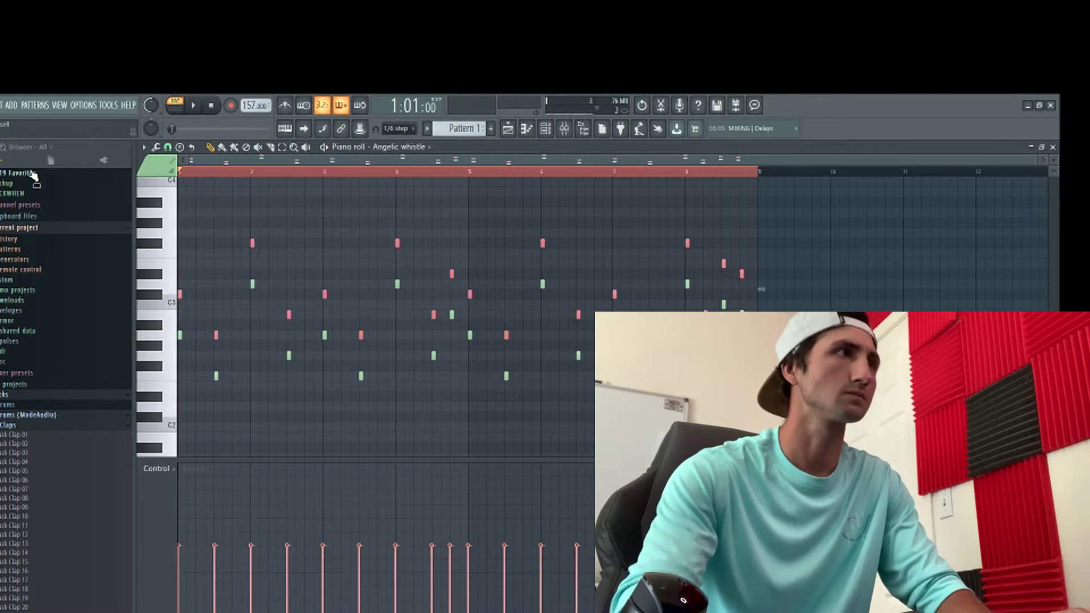
click(243, 237)
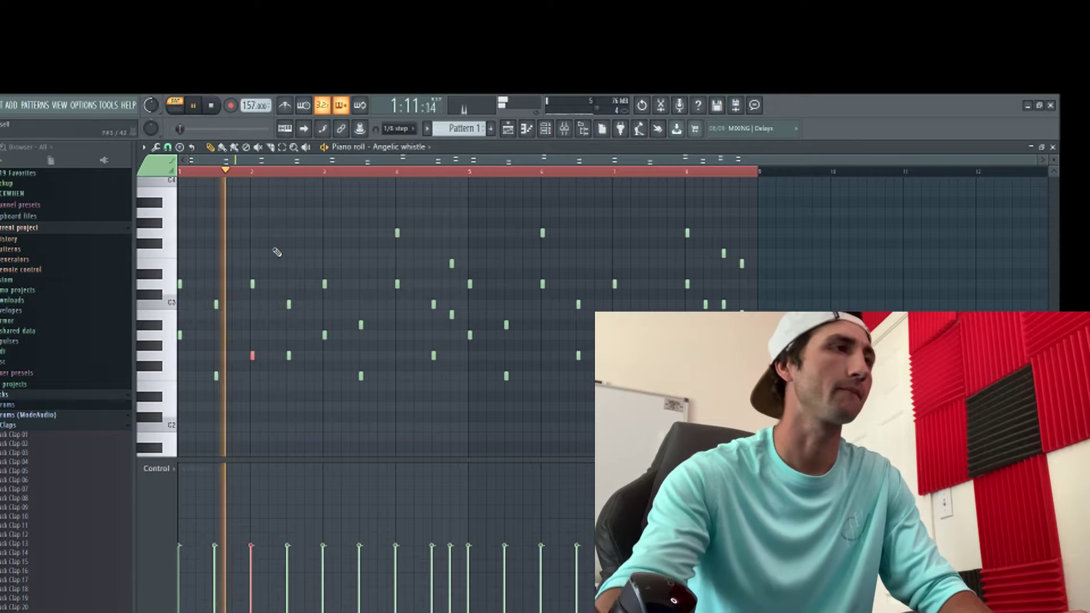
key(space)
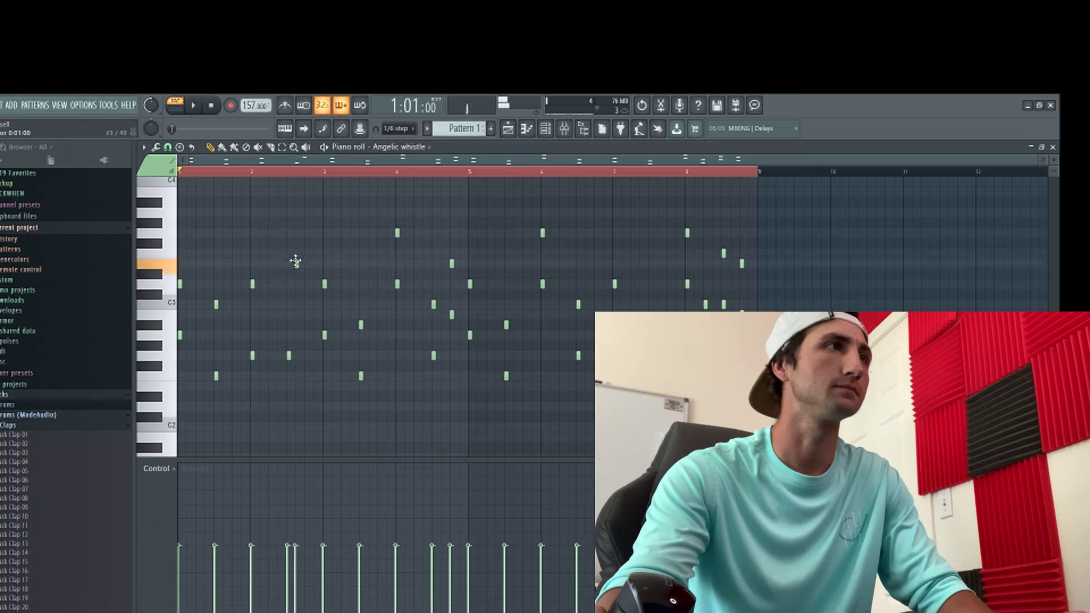
key(ctrl+z)
key(space)
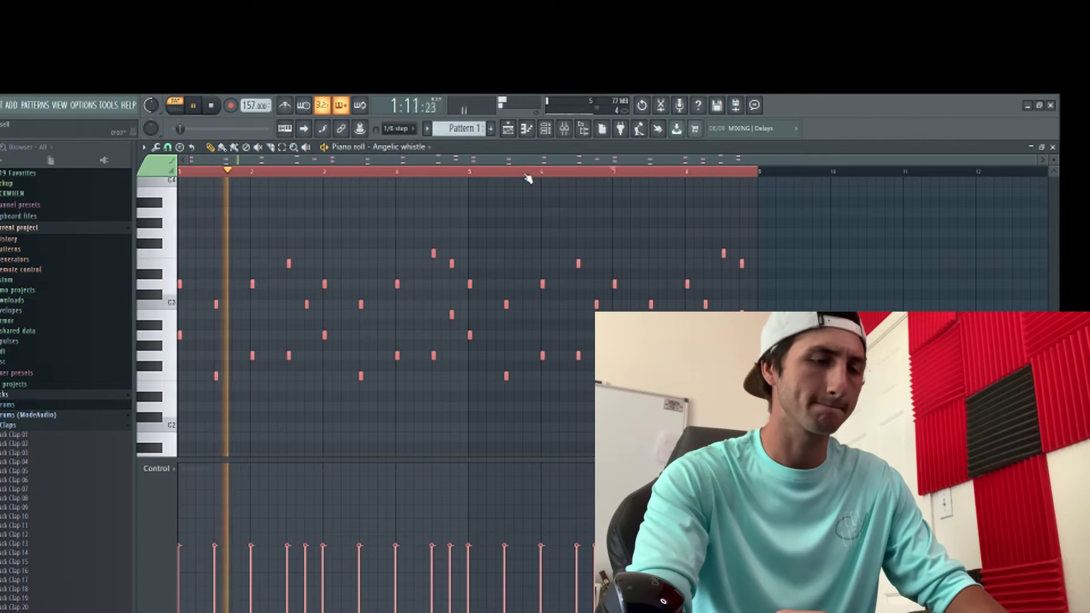
key(F9)
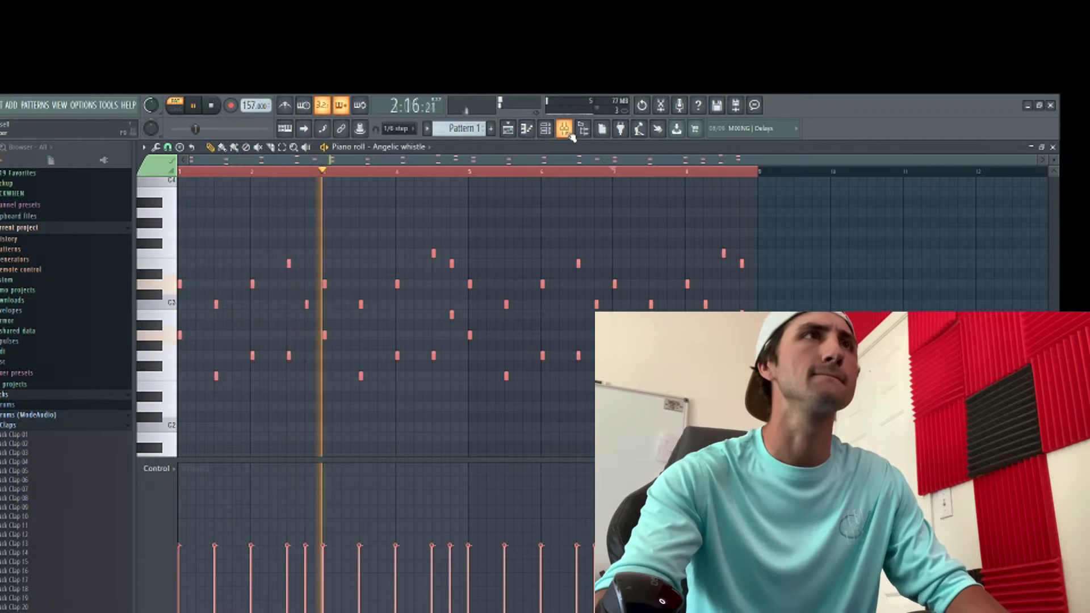
Add Fruity Parametric EQ 2 to mixer insert 2 and lower its high shelf
click(988, 199)
mouse_move(945, 198)
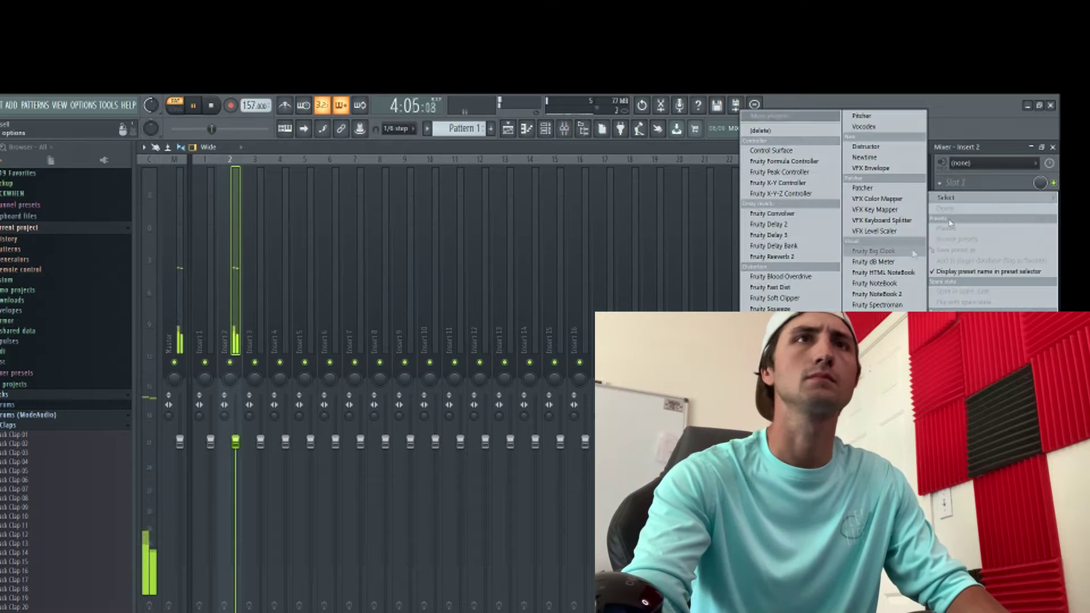
click(778, 352)
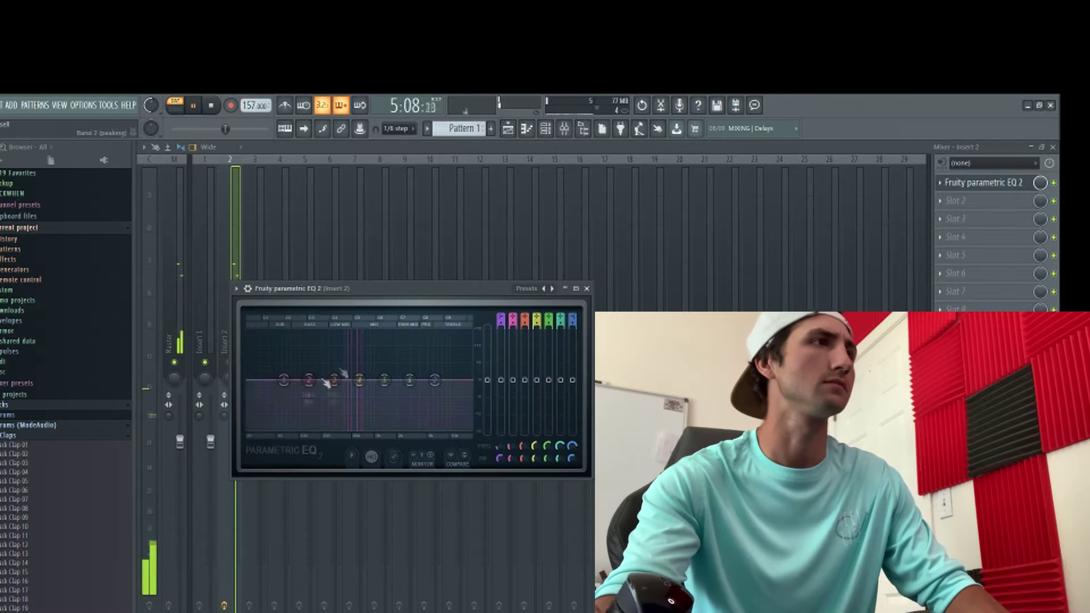
drag(390, 405, 357, 415)
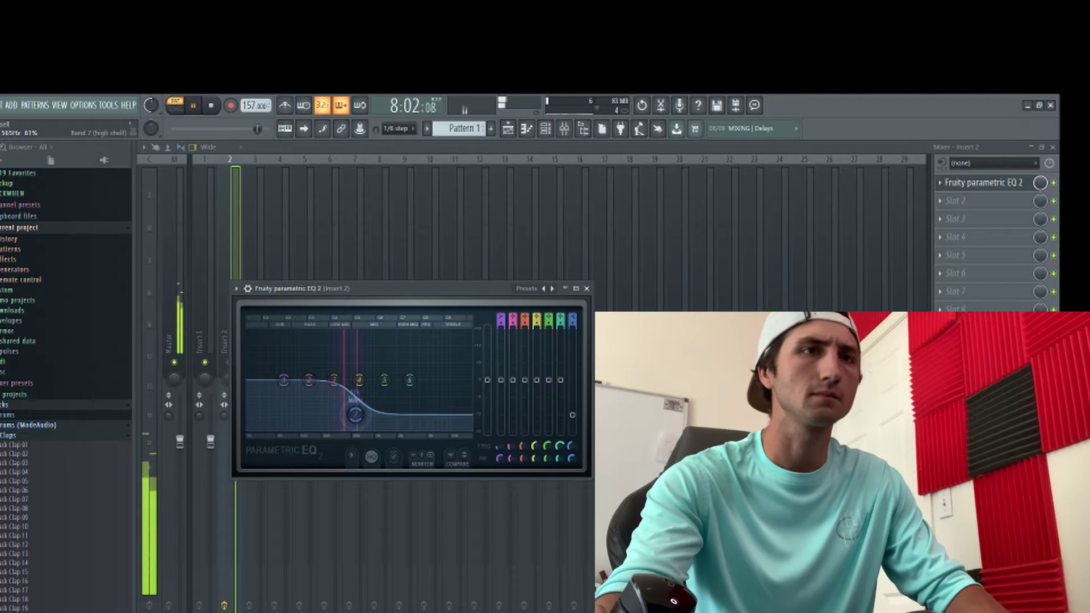
Replace the Hat channel in the channel rack with a new Purity instrument
key(space)
key(F6)
right_click(331, 331)
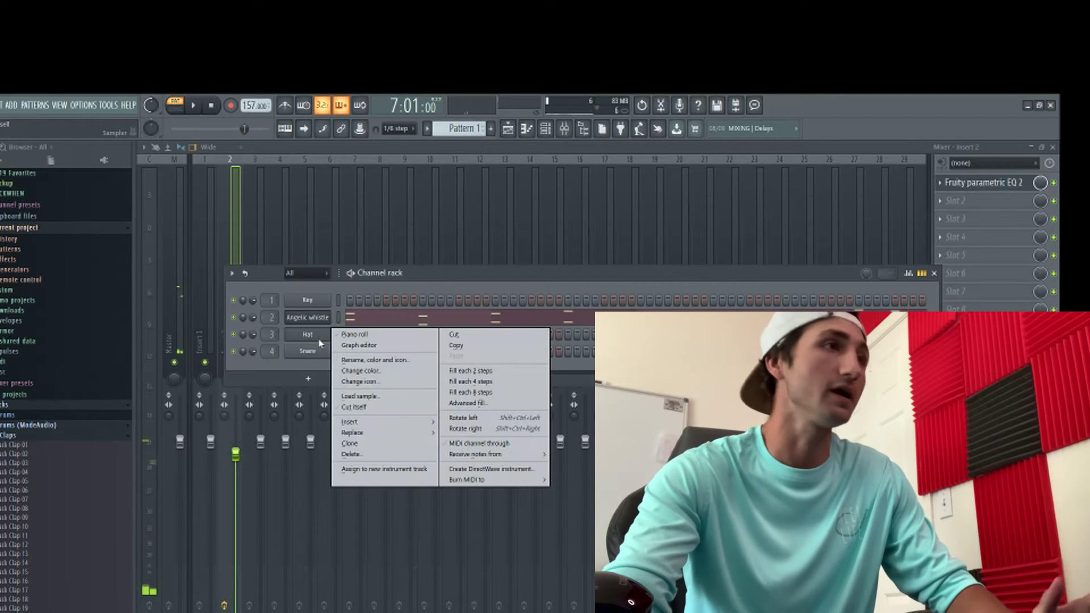
mouse_move(353, 432)
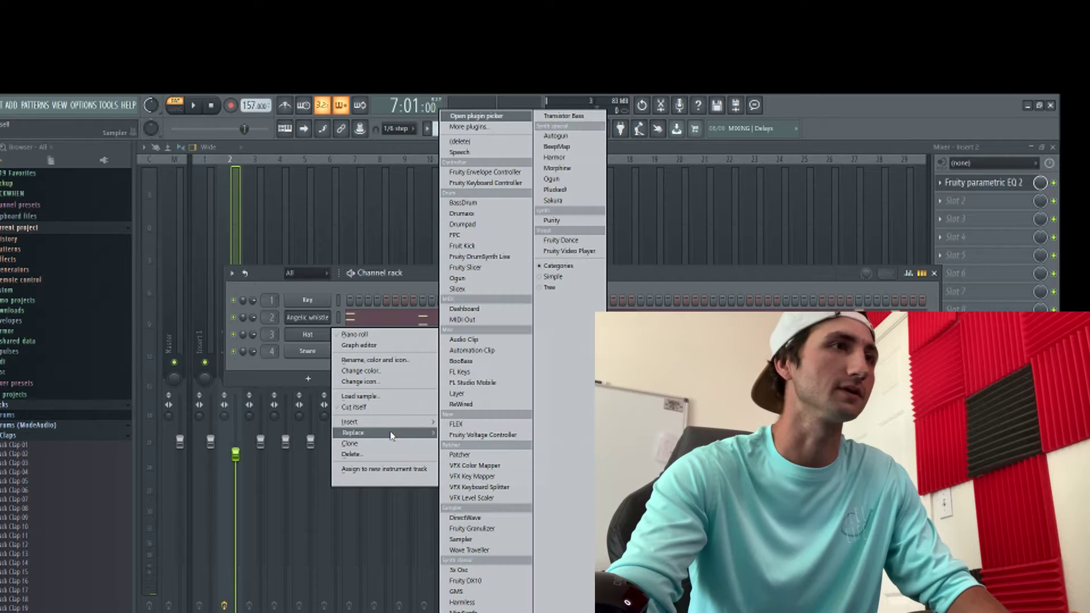
click(495, 382)
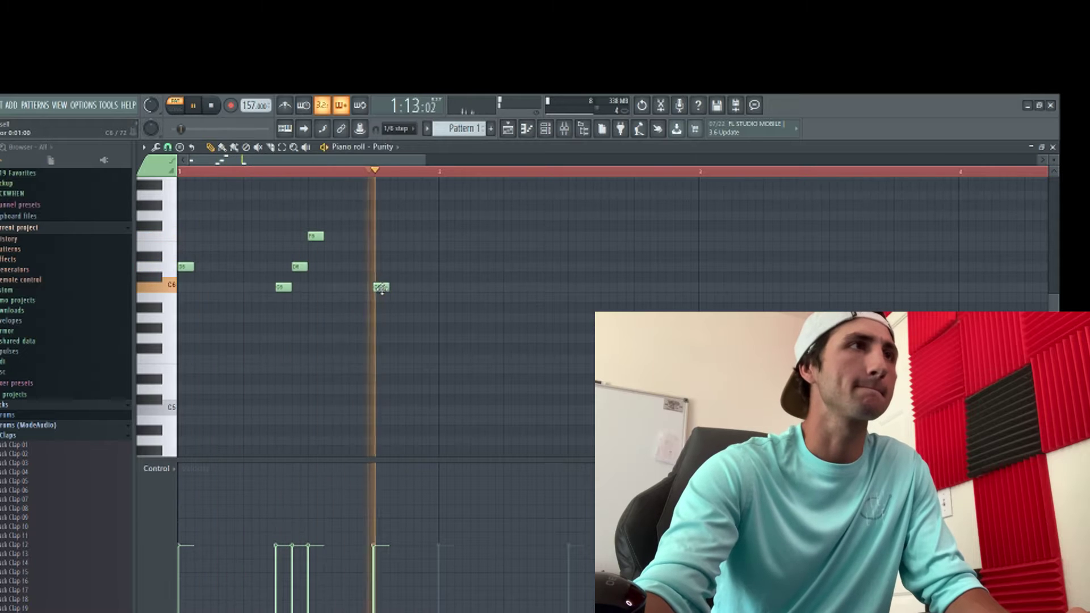
Duplicate a two-note pair one bar later with Ctrl+B and audition the Purity pattern
key(space)
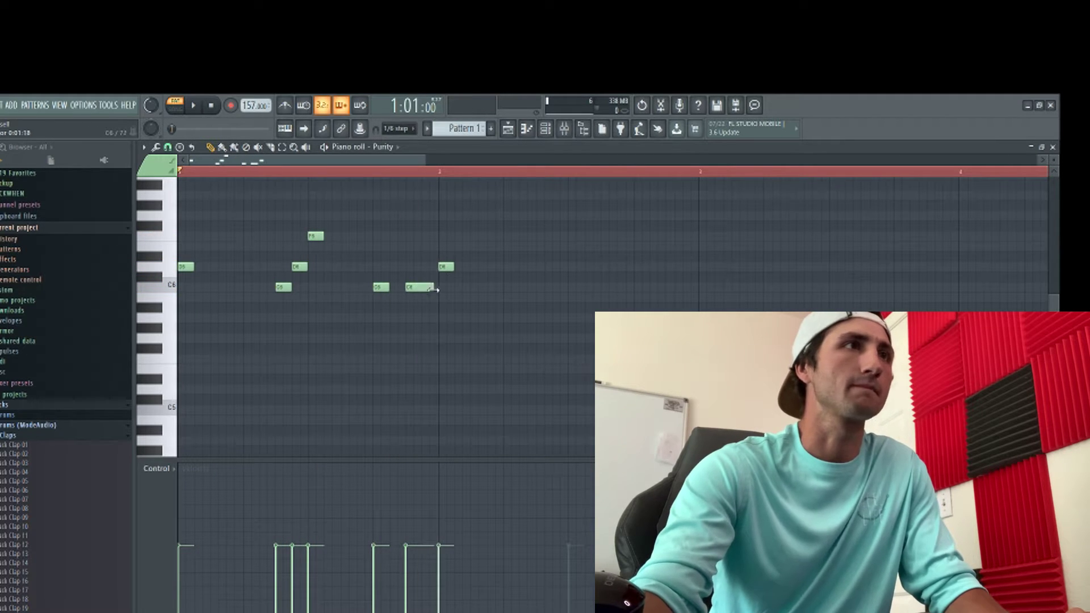
scroll(365, 328, down, 3)
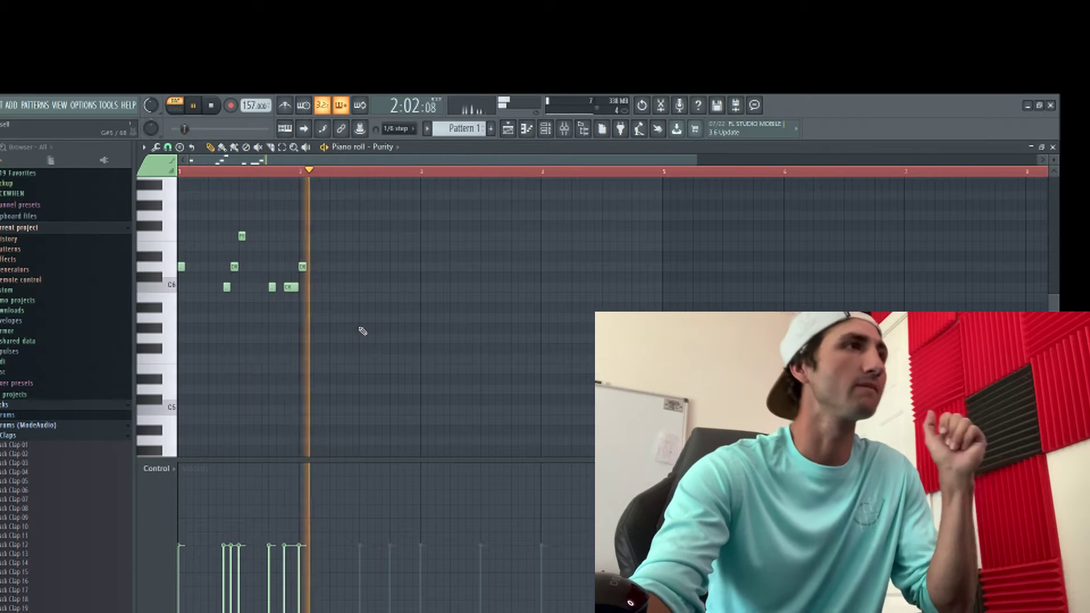
key(space)
drag(244, 221, 279, 301)
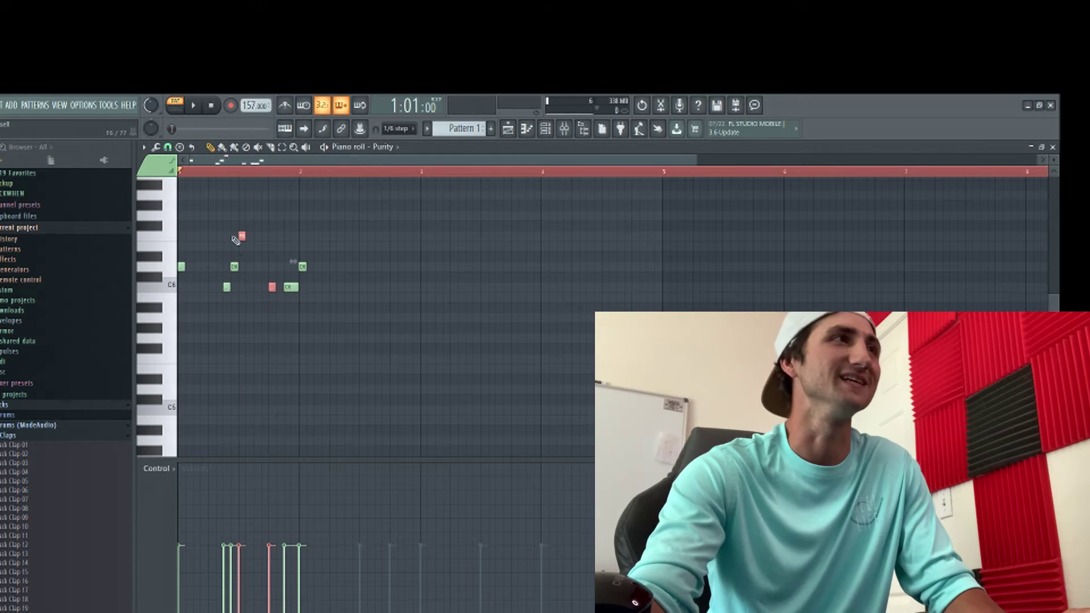
key(ctrl+b)
key(space)
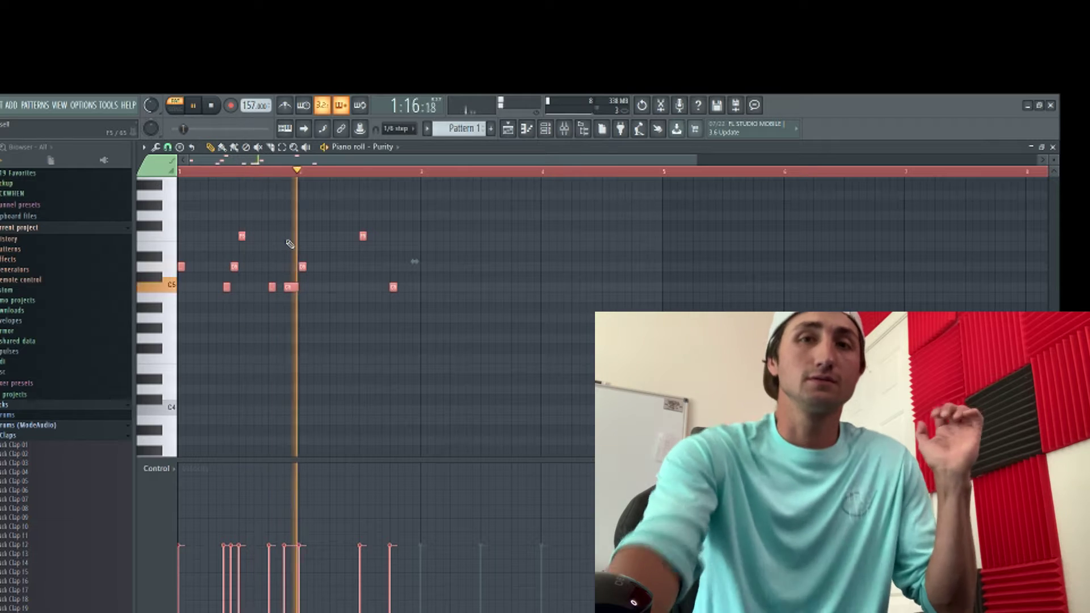
key(space)
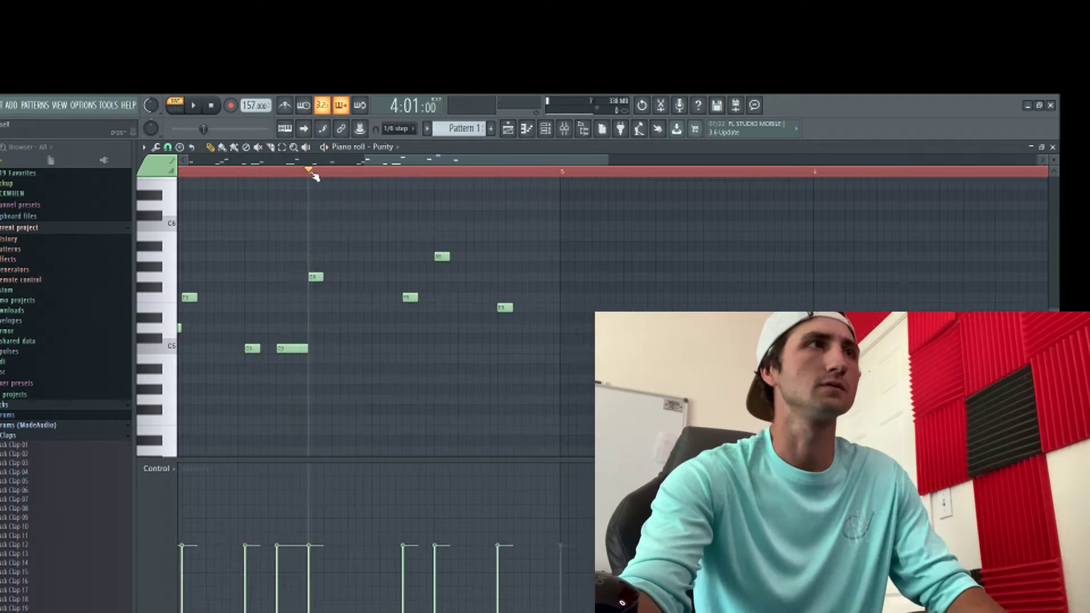
key(space)
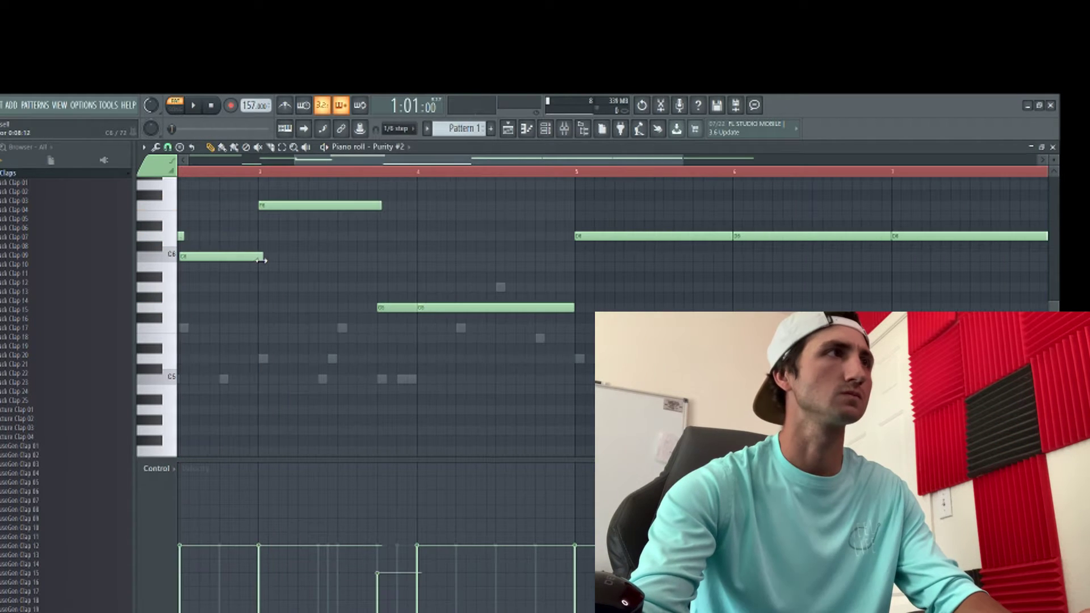
Audition the Purity #2 pattern and raise its long note near bar 4
key(space)
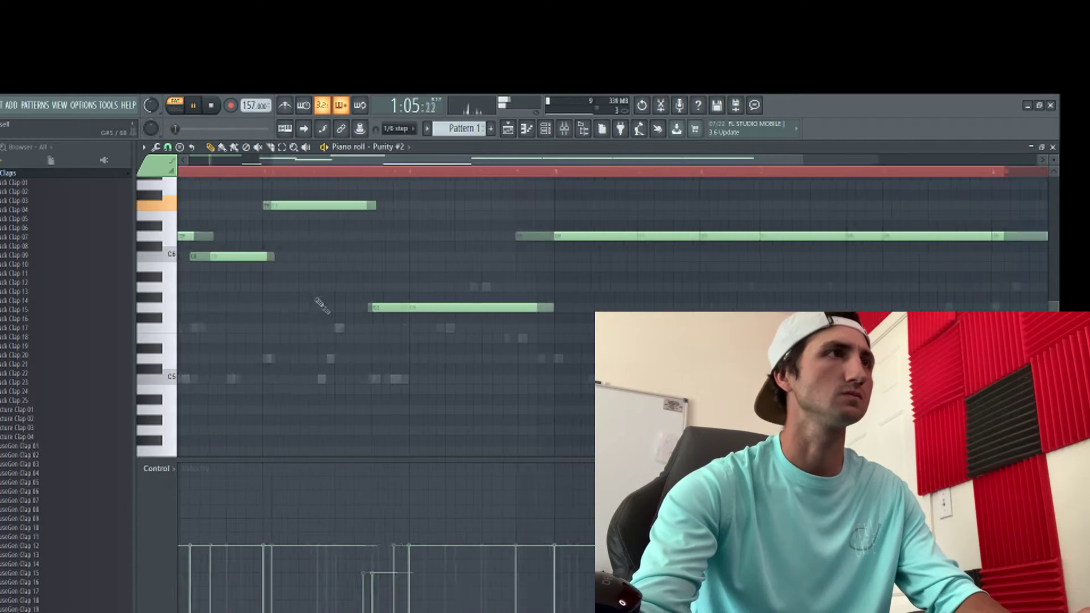
scroll(316, 305, down, 4)
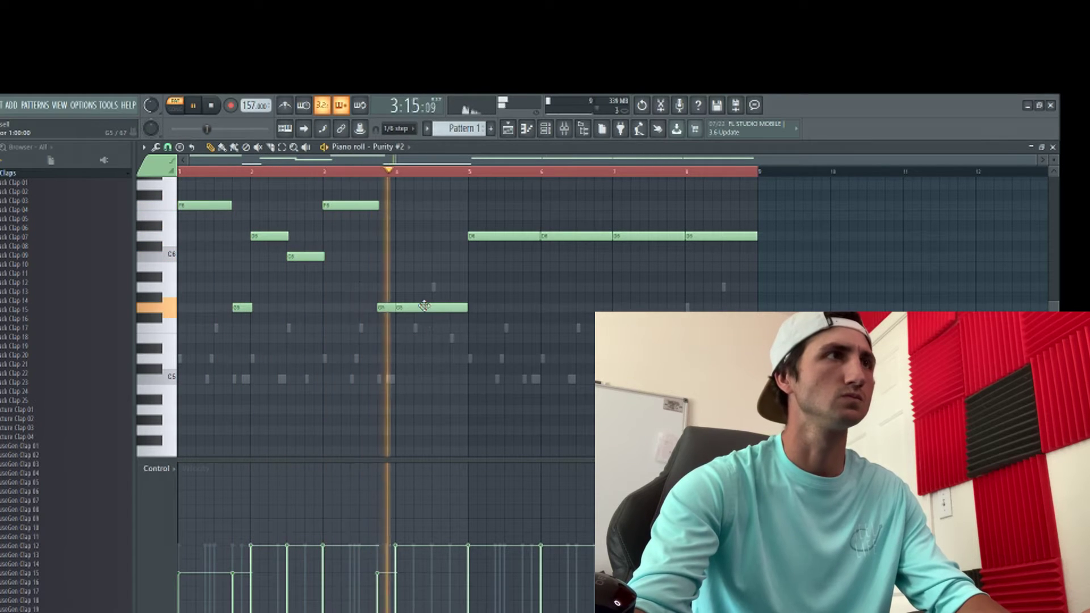
key(space)
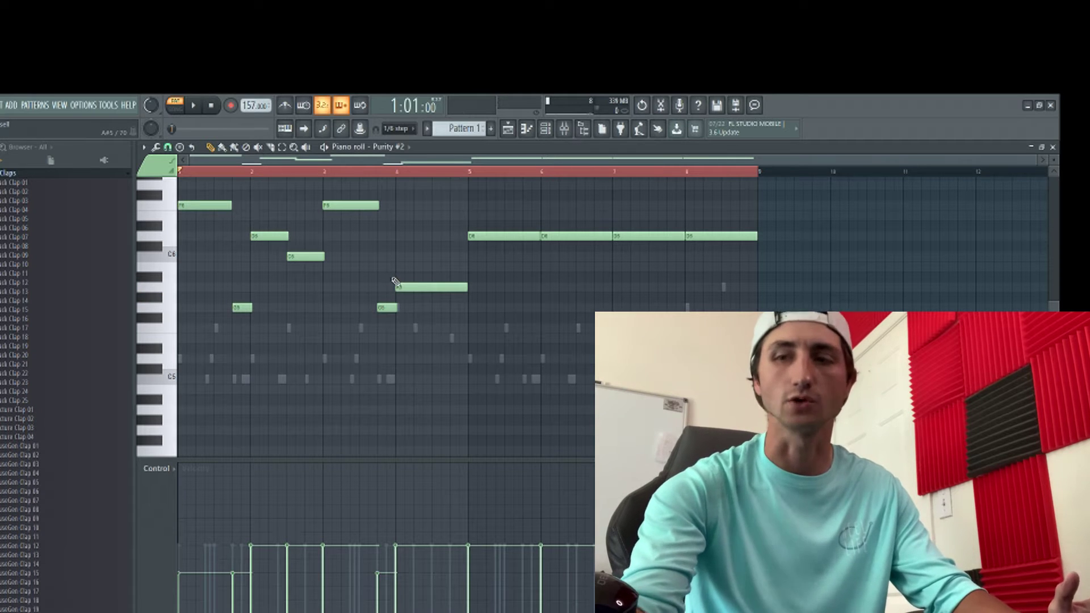
Pull down mixer insert 4's fader while the mix plays
key(F9)
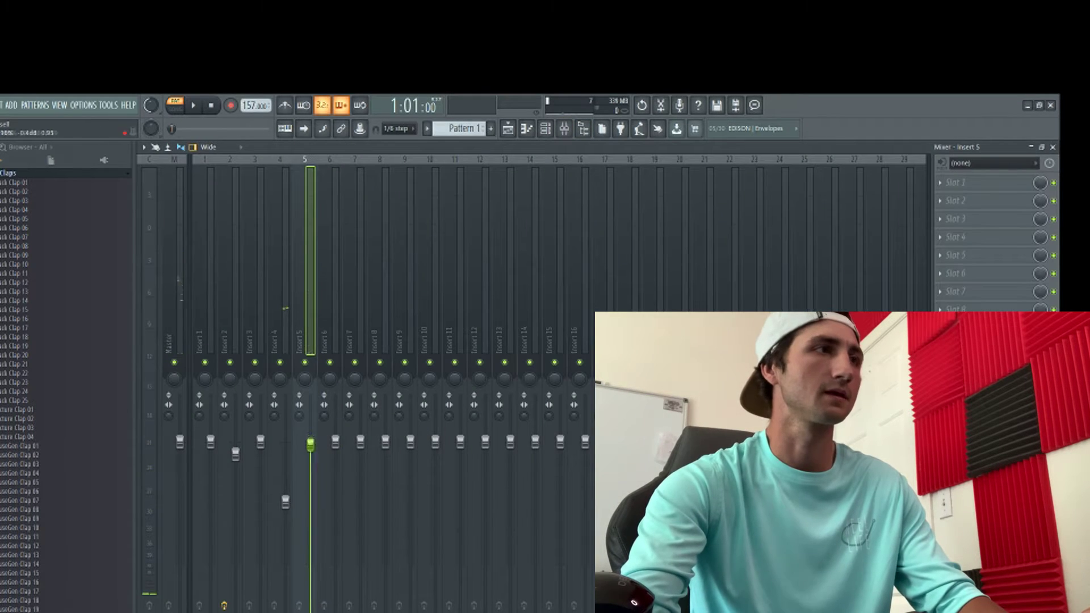
key(space)
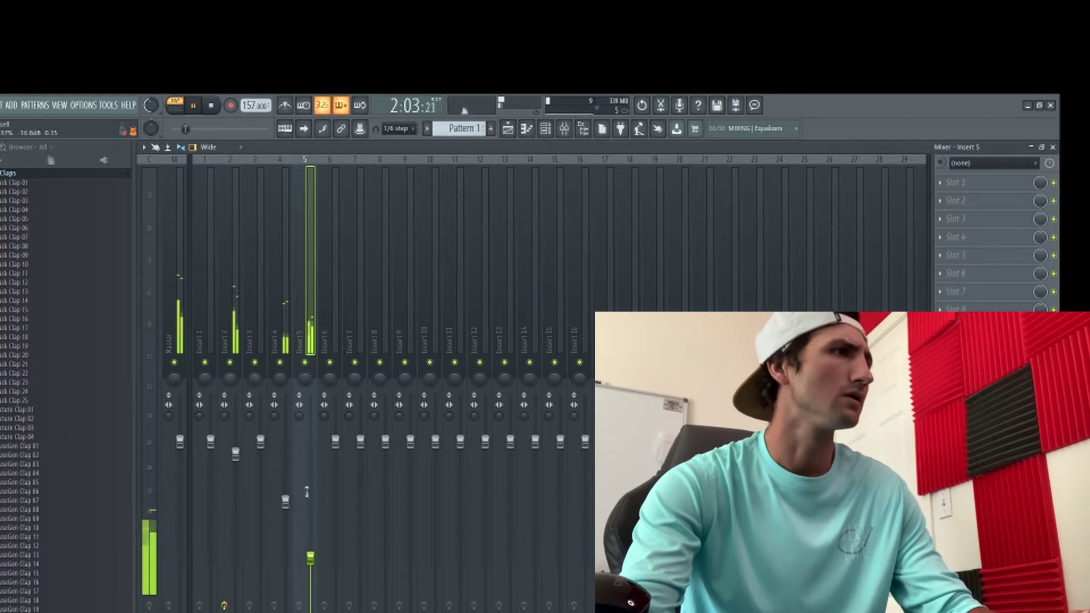
drag(287, 499, 285, 513)
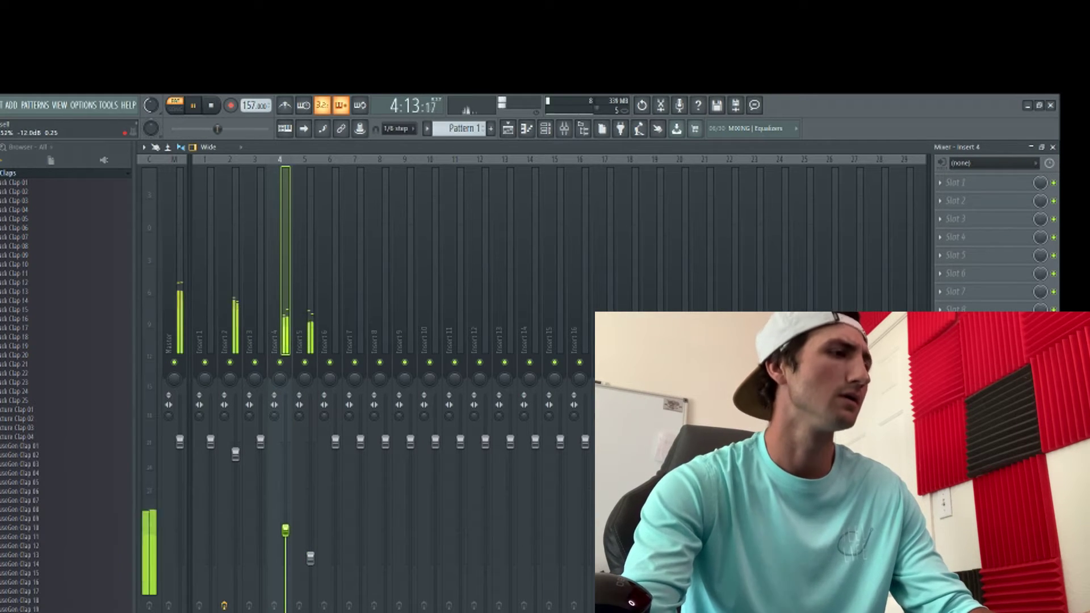
Filter the Splice library to male vocals and bring a vocal sample into the channel rack
key(space)
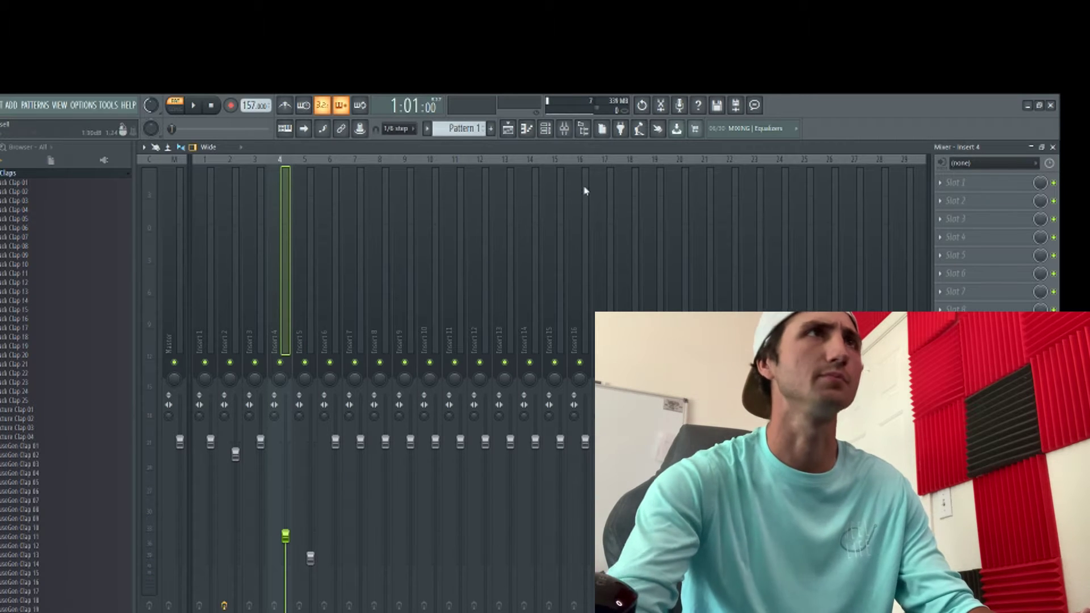
key(F6)
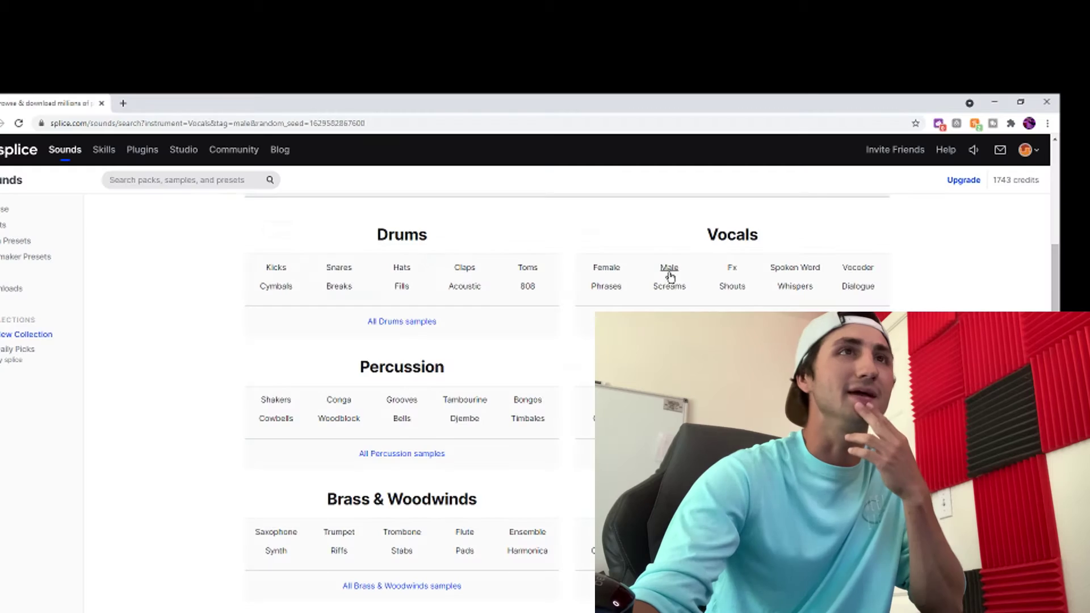
click(667, 275)
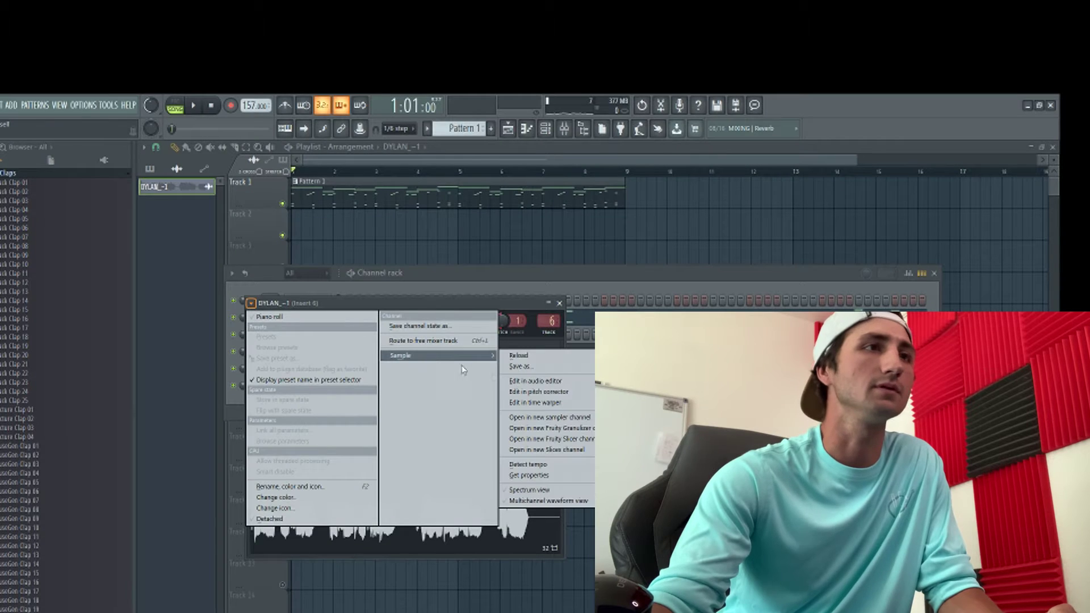
Slice the male vocal into chops with Fruity Slicer, clear Gross Beat, and audition the chops
click(587, 449)
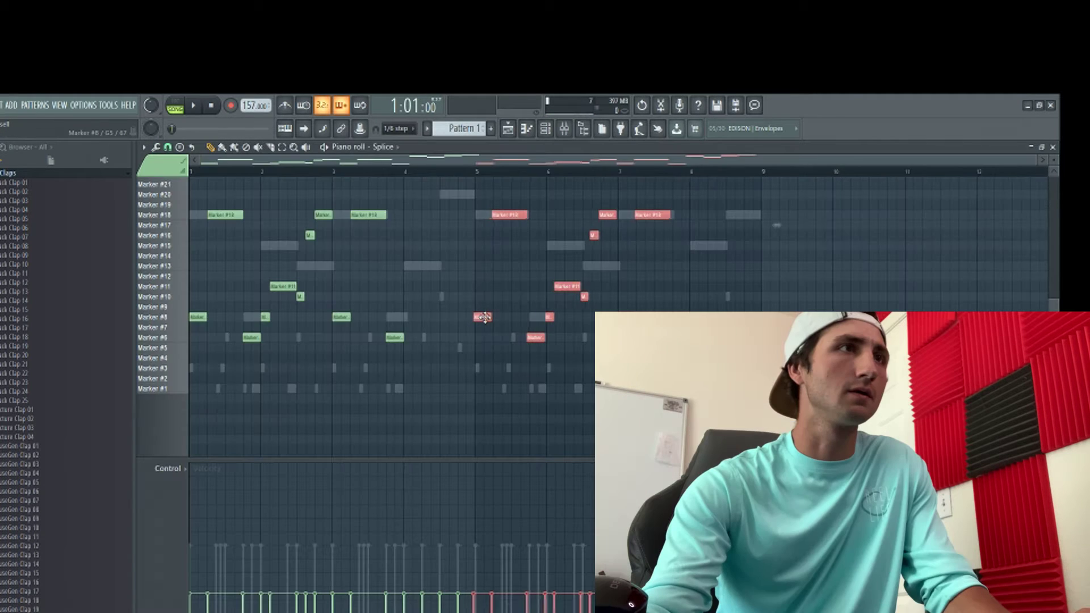
key(space)
scroll(484, 318, up, 3)
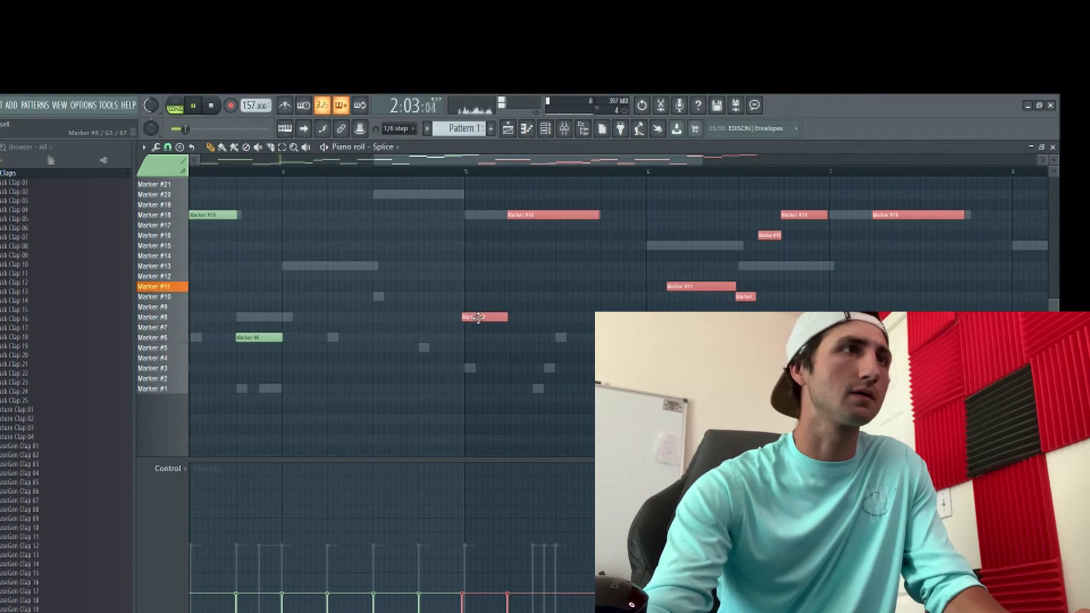
scroll(457, 369, down, 4)
scroll(458, 376, up, 1)
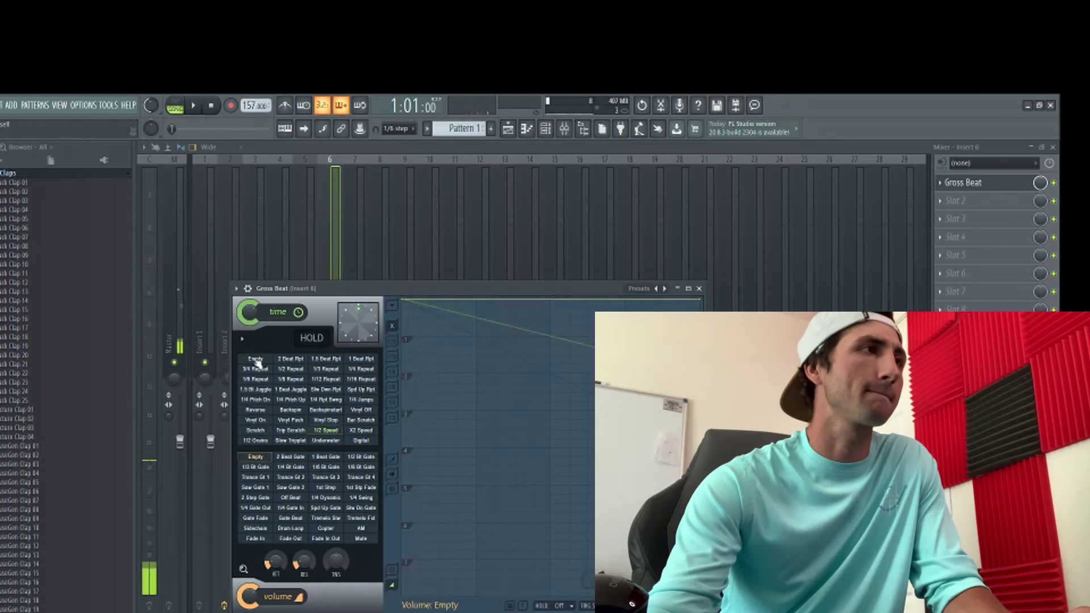
click(256, 359)
key(space)
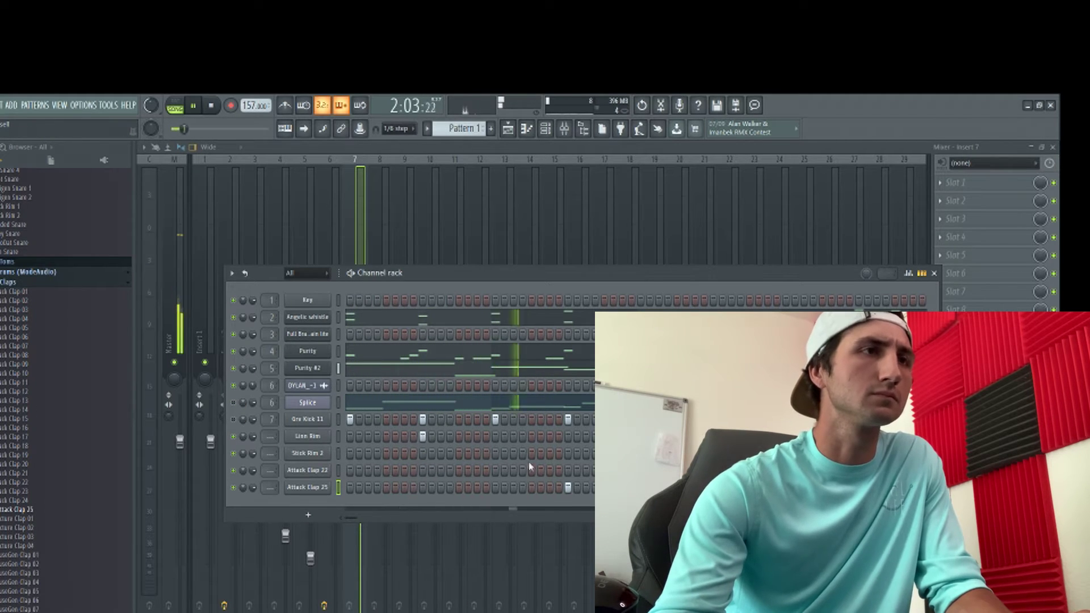
Audition the drum pattern and add another effect to mixer insert 6
key(space)
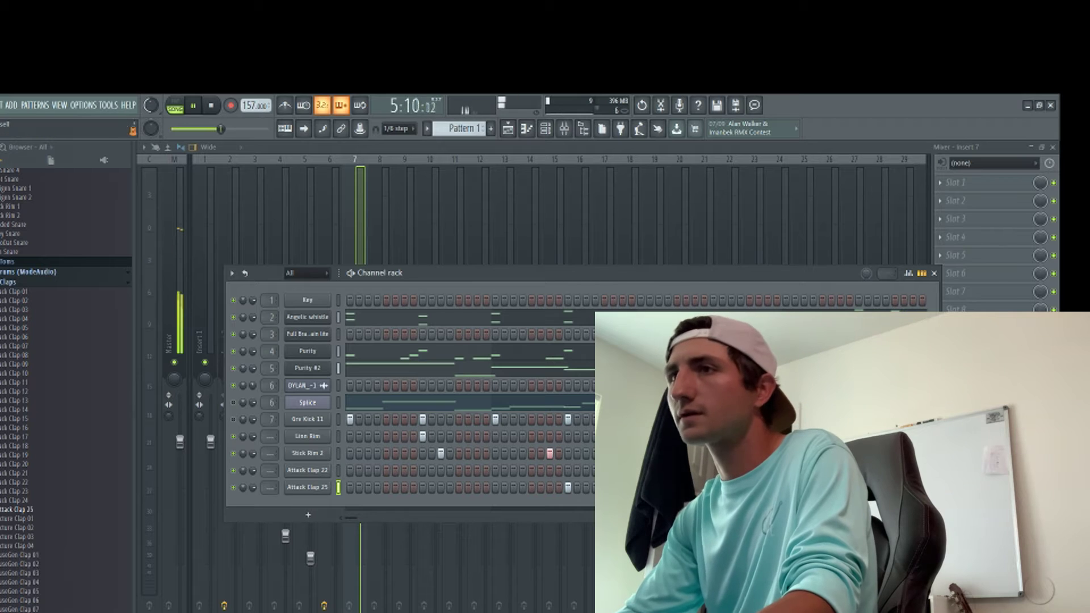
key(space)
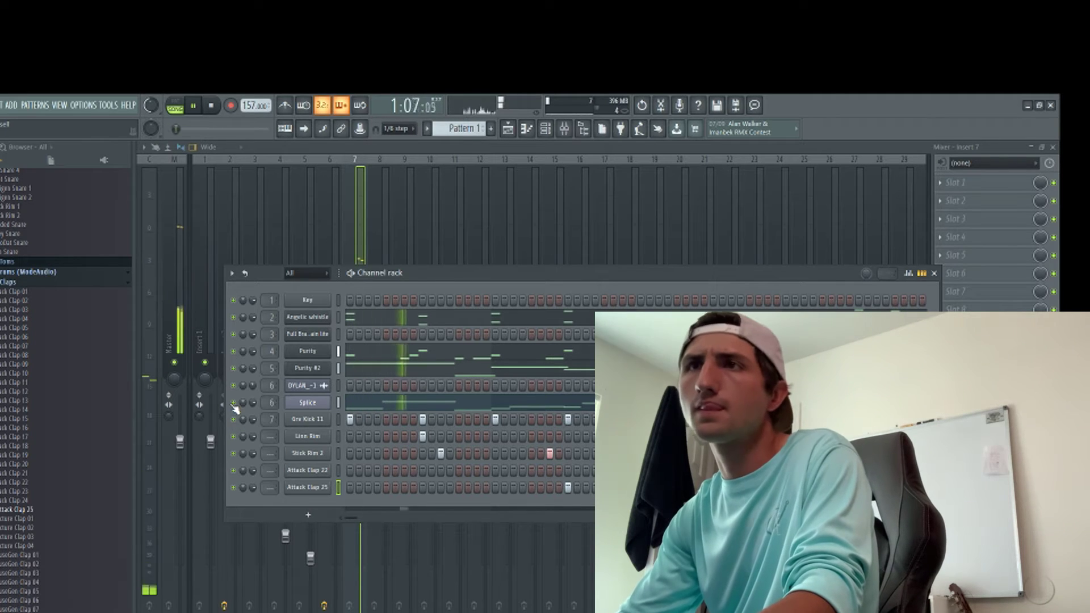
click(359, 241)
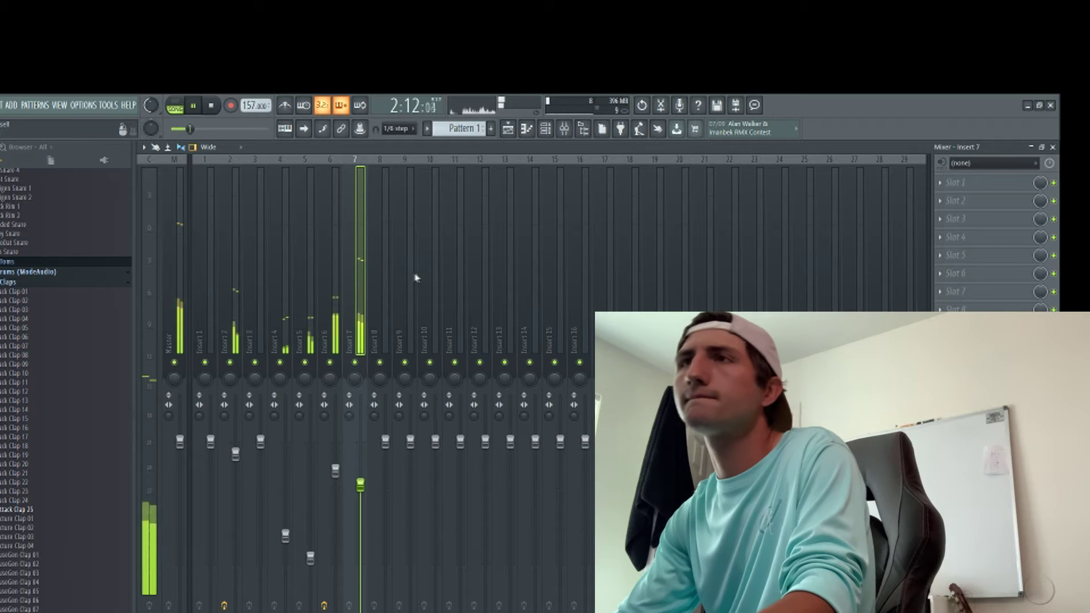
click(334, 261)
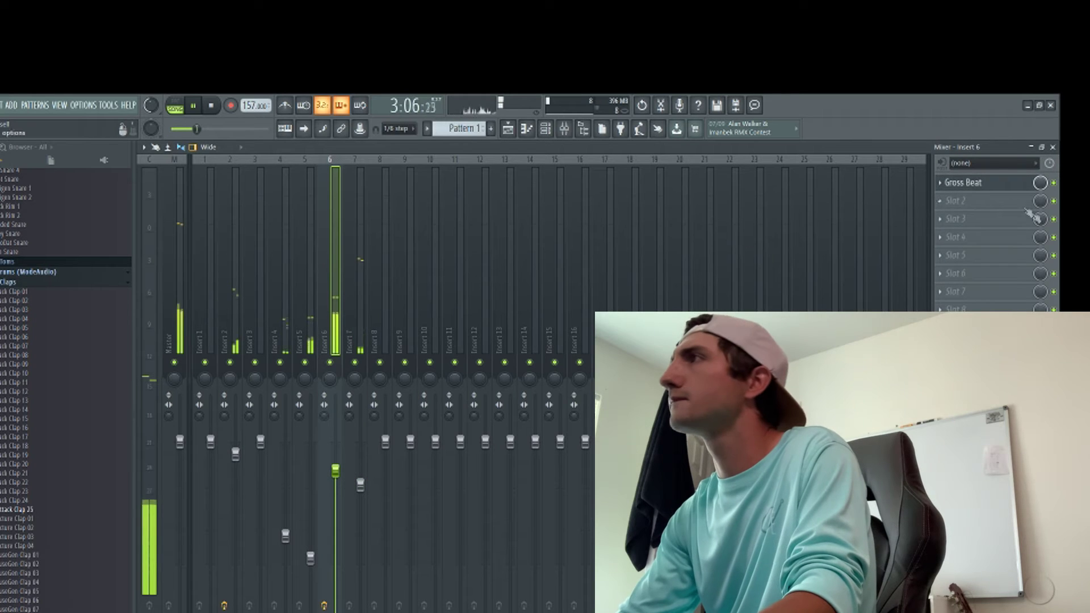
click(970, 202)
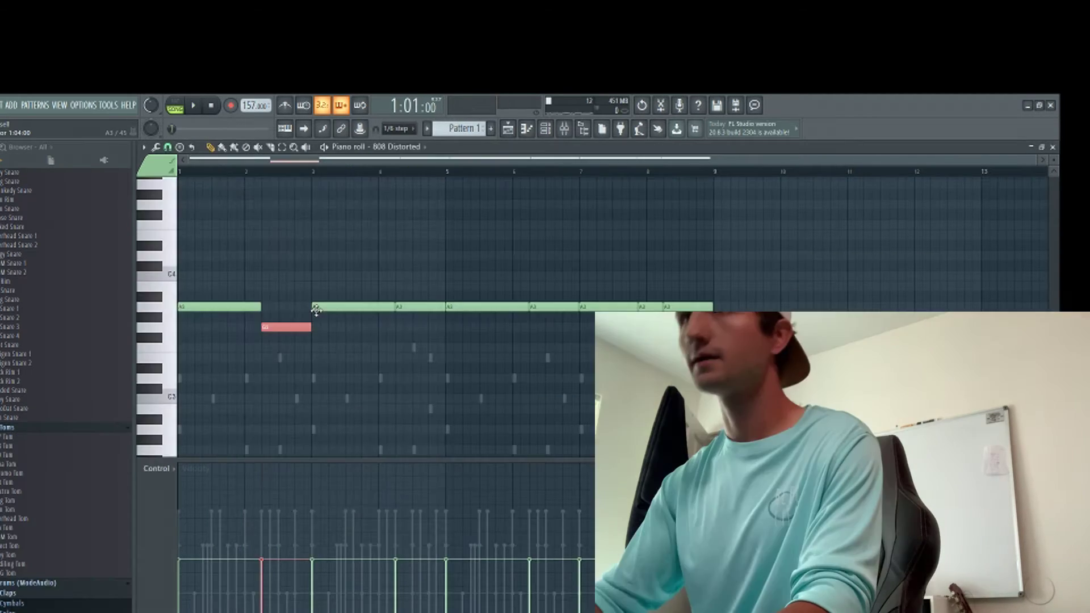
Raise the bass note after bar 2 to D4 and audition the 808 bassline
key(Up)
key(Up)
key(Up)
key(Up)
key(Up)
key(Up)
key(Up)
key(space)
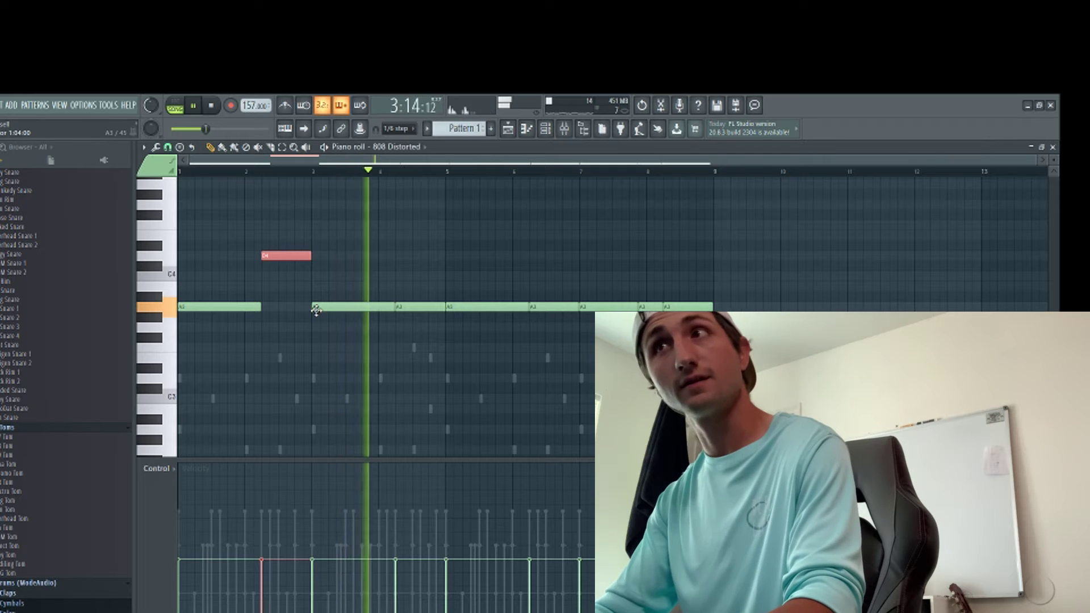
key(space)
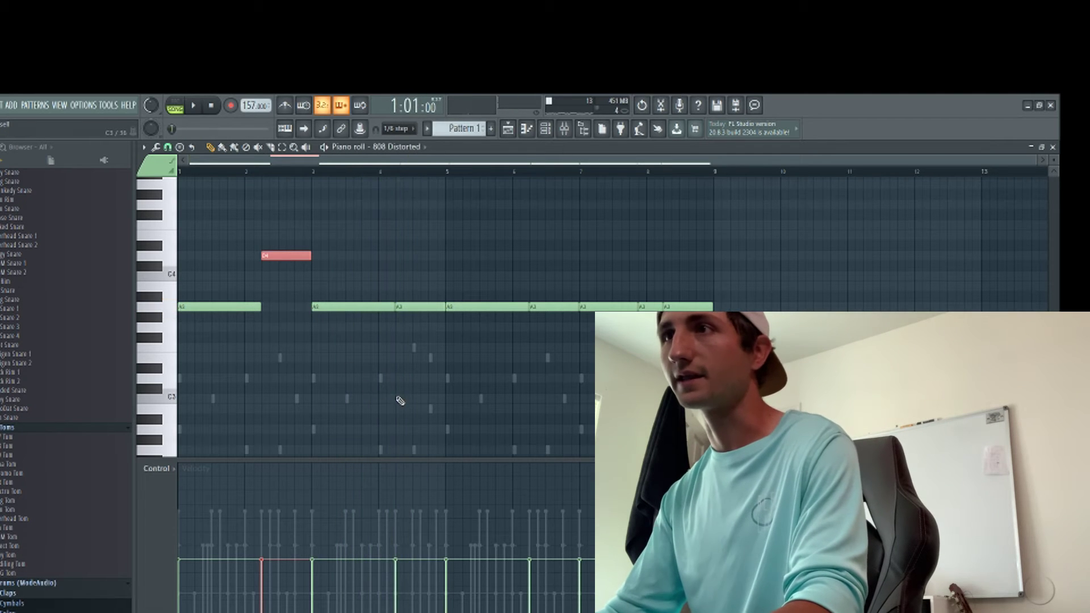
Try then remove a low note near bar 4, and move the last A3 note up to C4
click(404, 378)
right_click(420, 375)
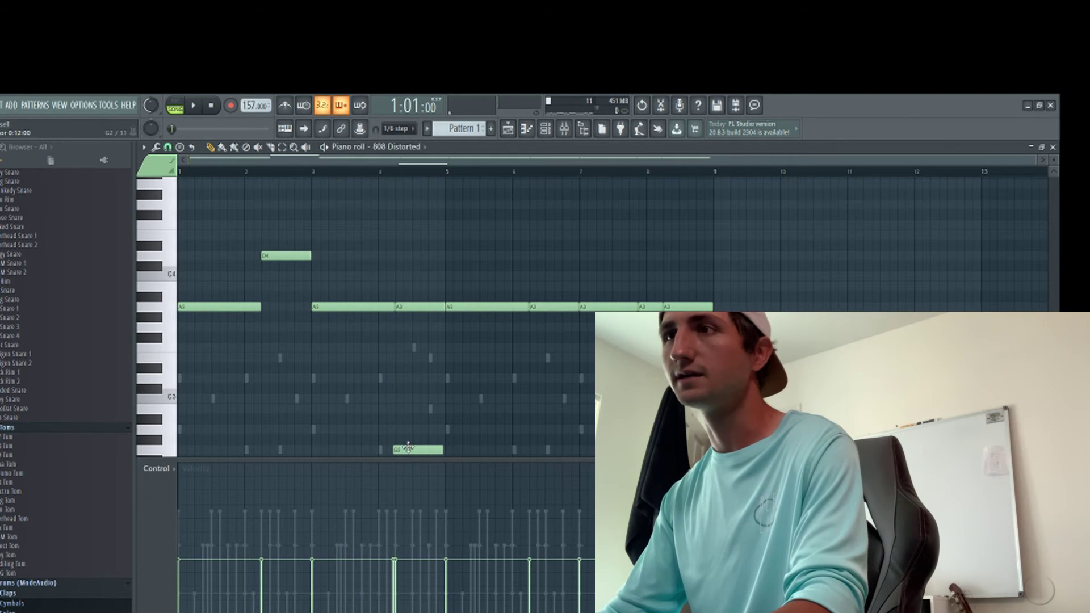
scroll(427, 330, down, 1)
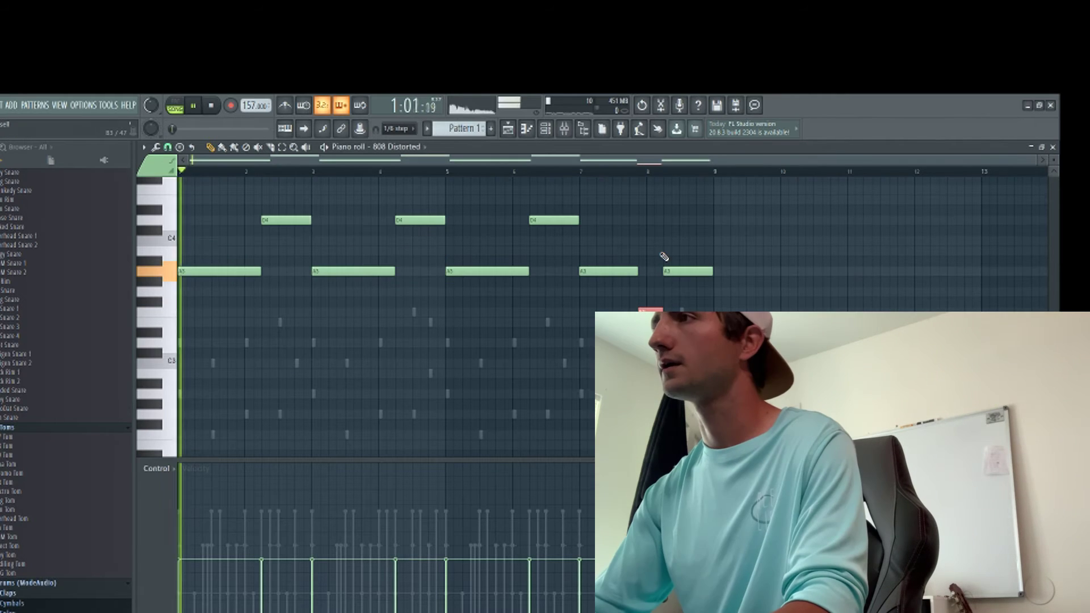
key(space)
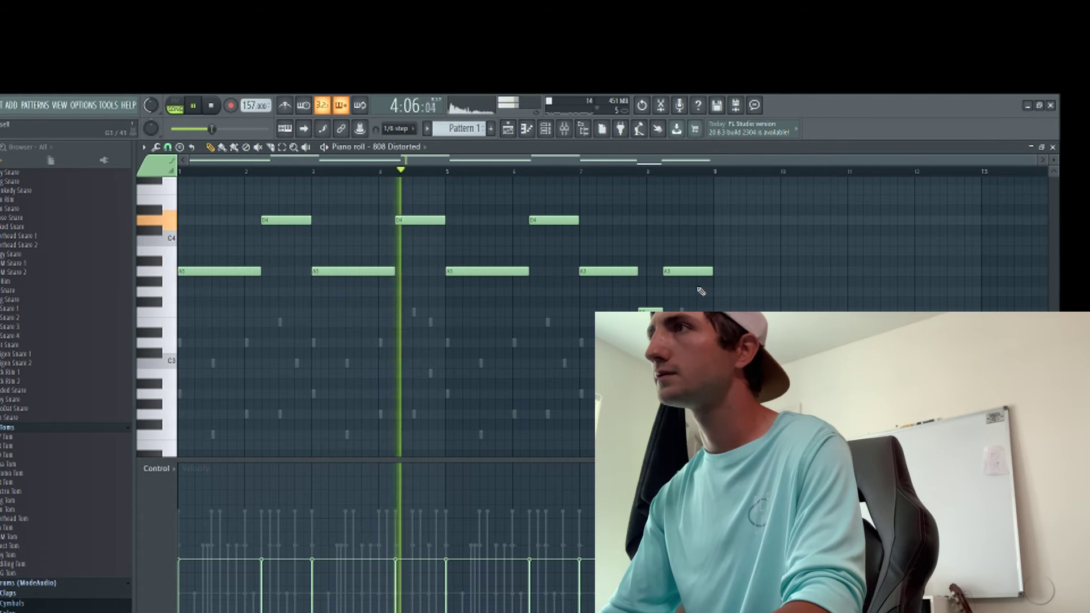
click(687, 271)
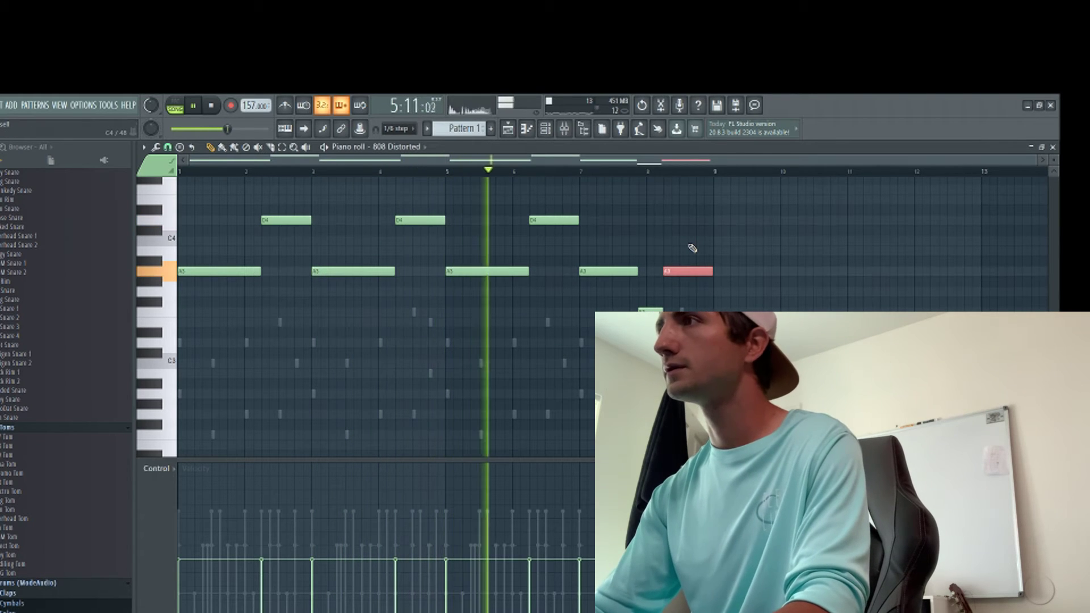
drag(688, 271, 688, 241)
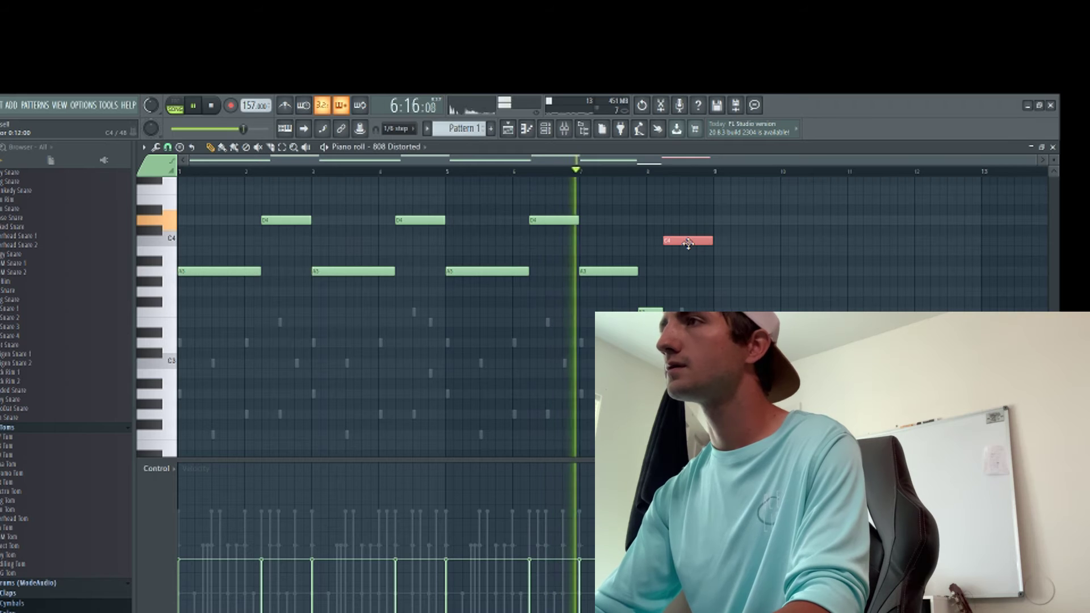